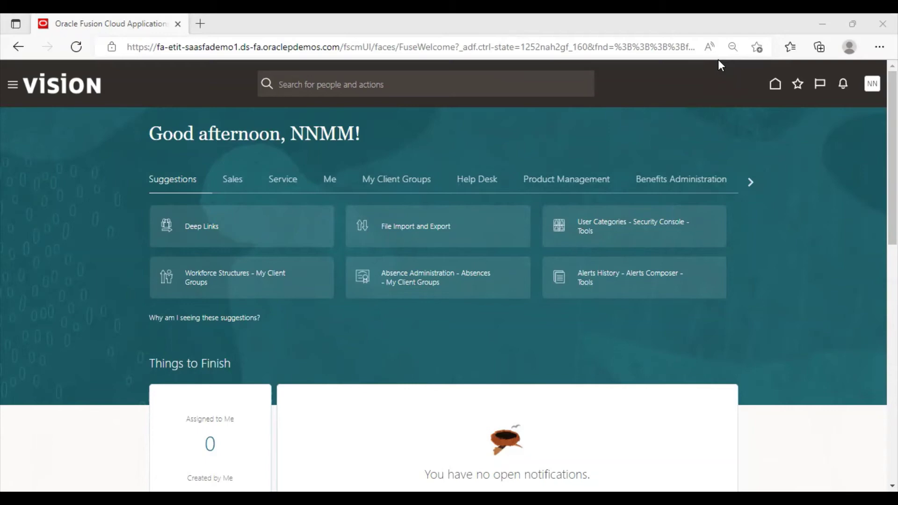
Step: Go from the user menu to Setup and Maintenance and open Manage Implementation Projects
click(873, 85)
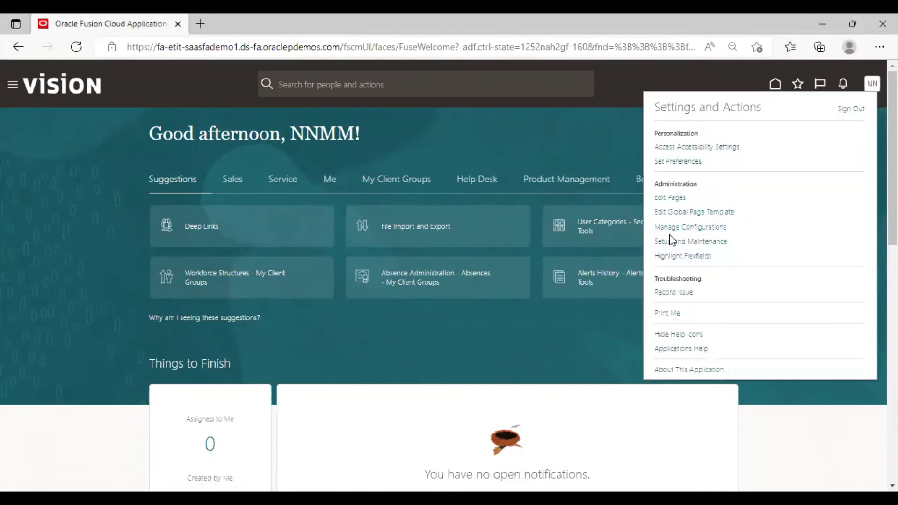
click(669, 244)
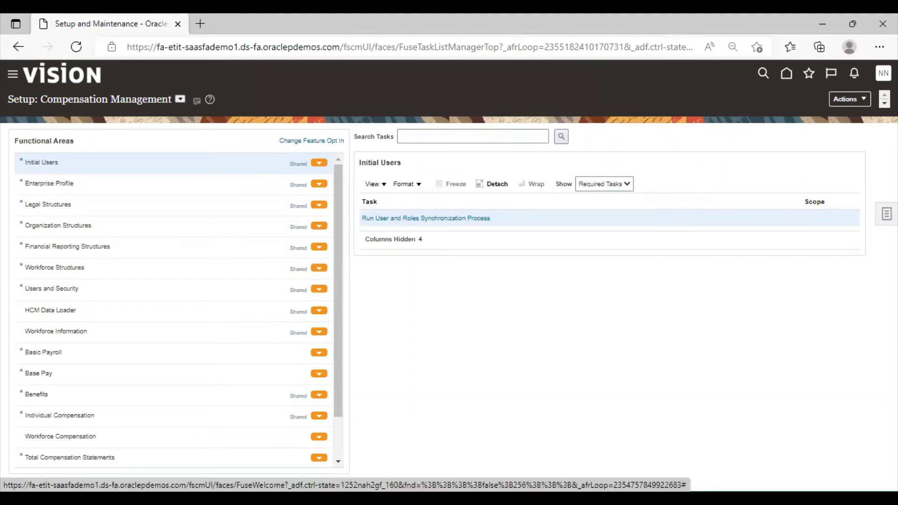
click(887, 214)
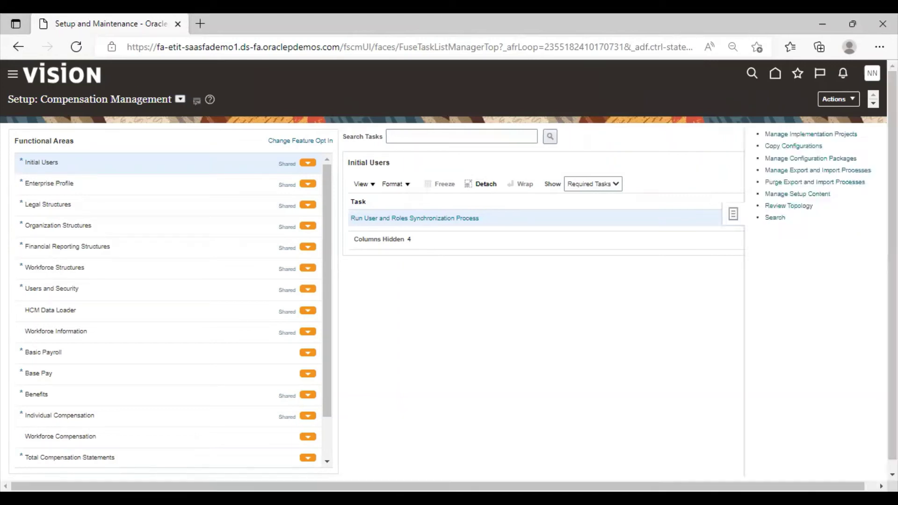
click(800, 135)
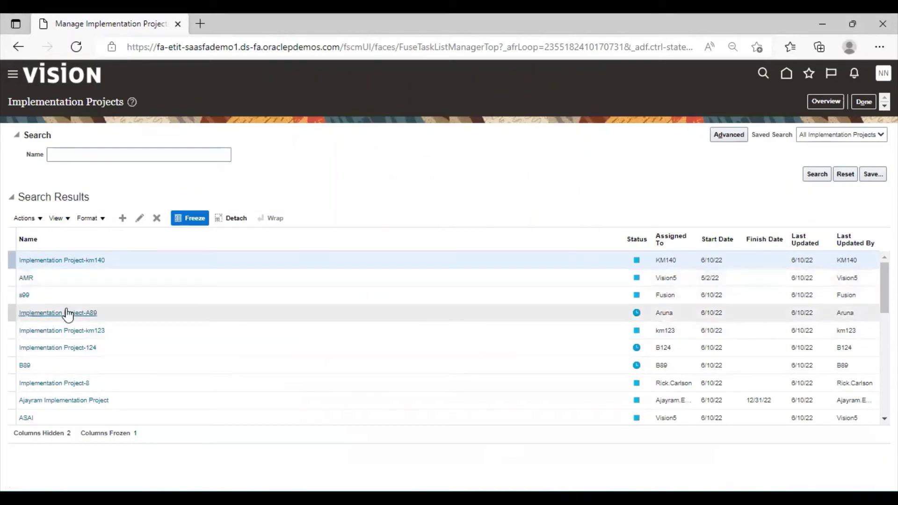
Step: Search projects by name for 'hardrock' and open the HardRock implementation project
click(81, 153)
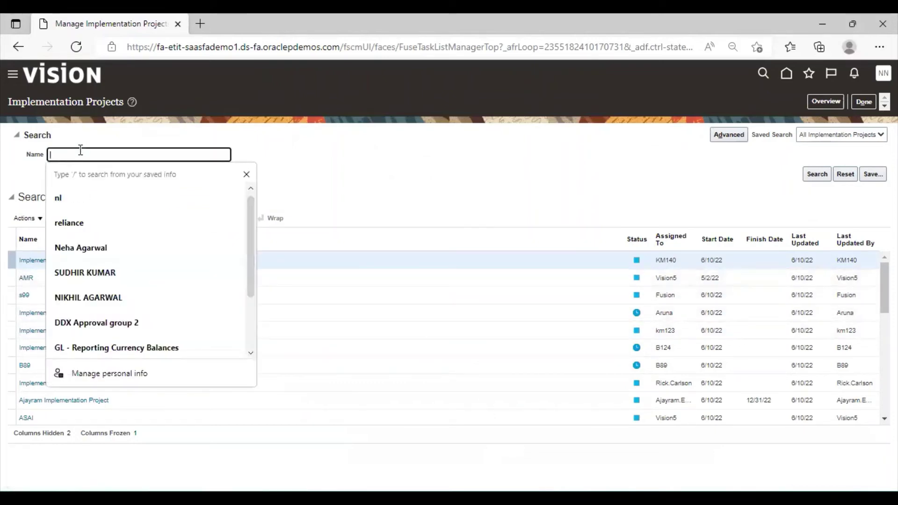
text(hardroa)
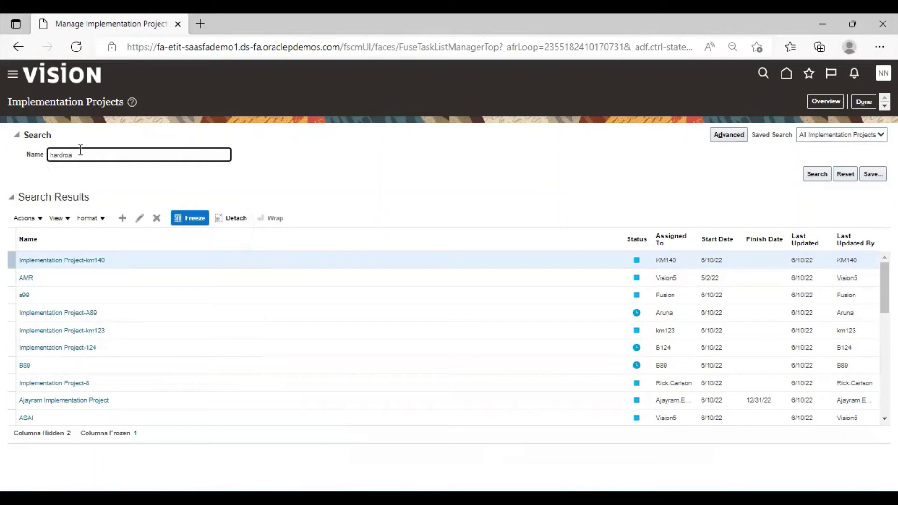
text(d)
key(Return)
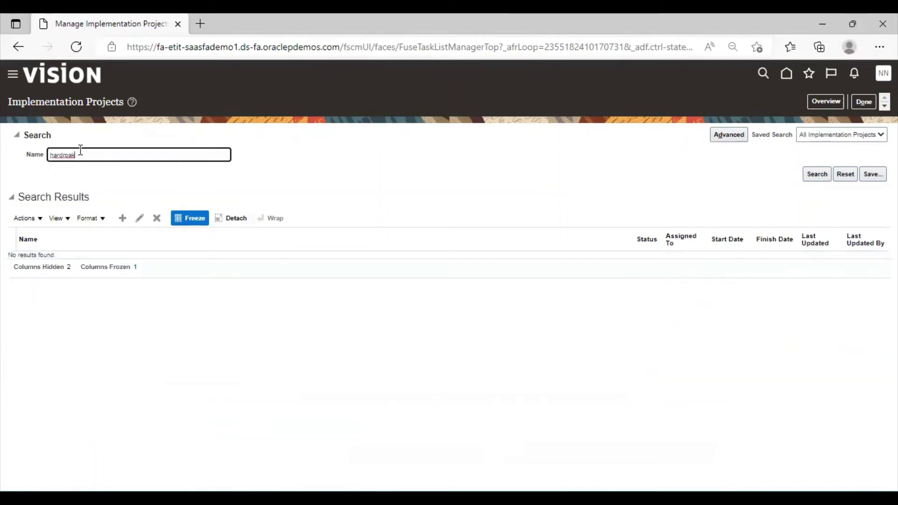
key(BackSpace)
key(BackSpace)
text(ck)
key(Return)
click(32, 260)
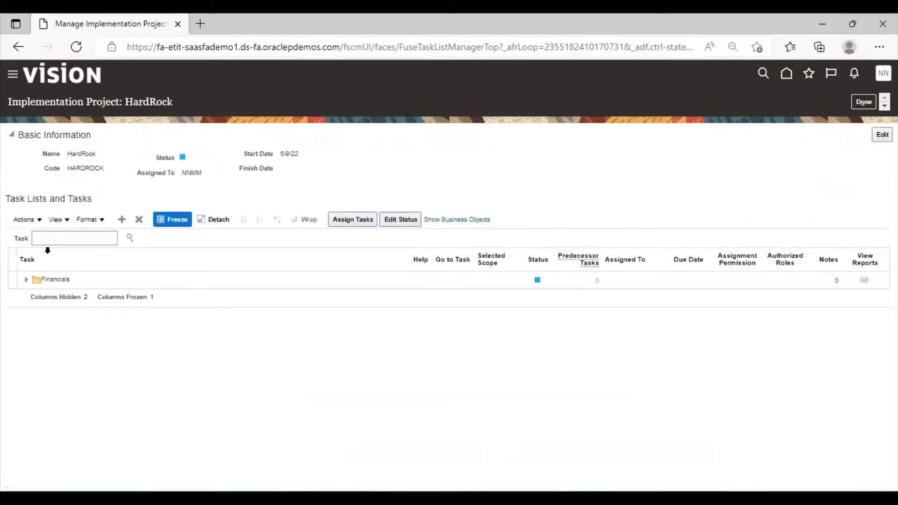
Step: Search the project's tasks for 'manage legal address' and show the result in its hierarchy
click(54, 239)
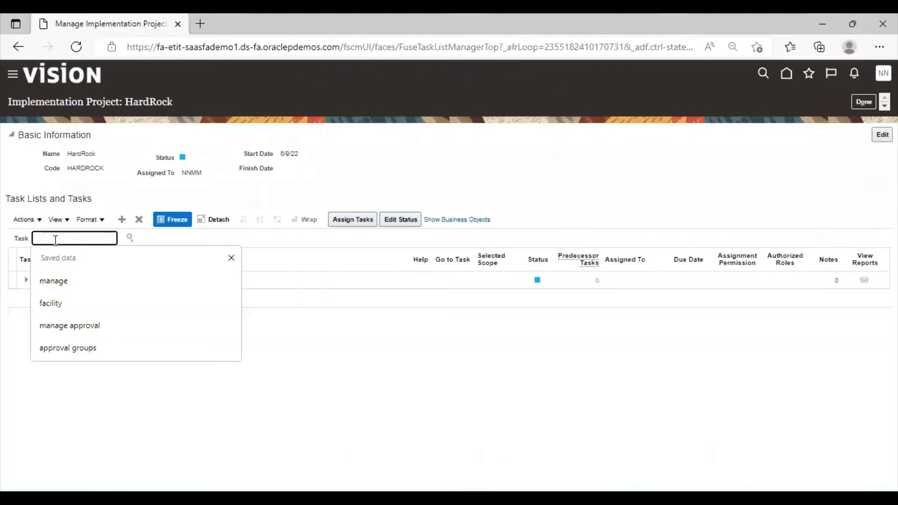
text(manage legal )
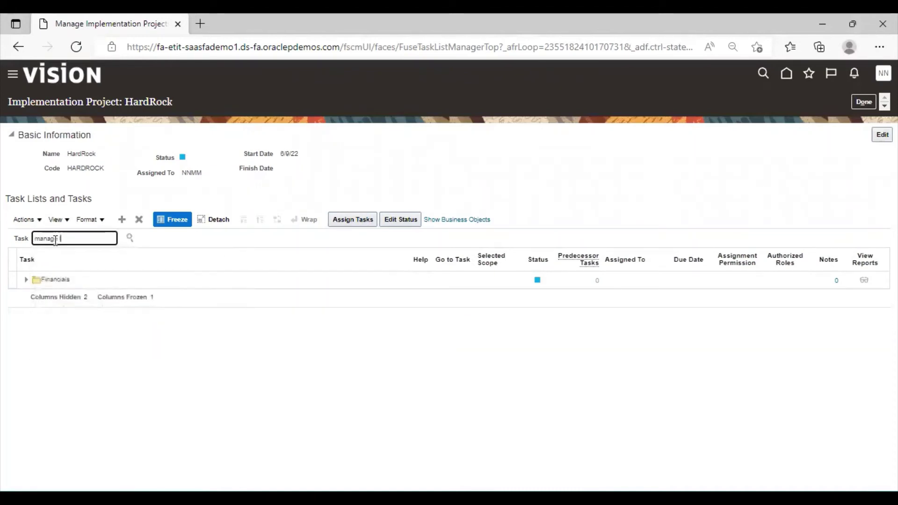
text(address)
key(Return)
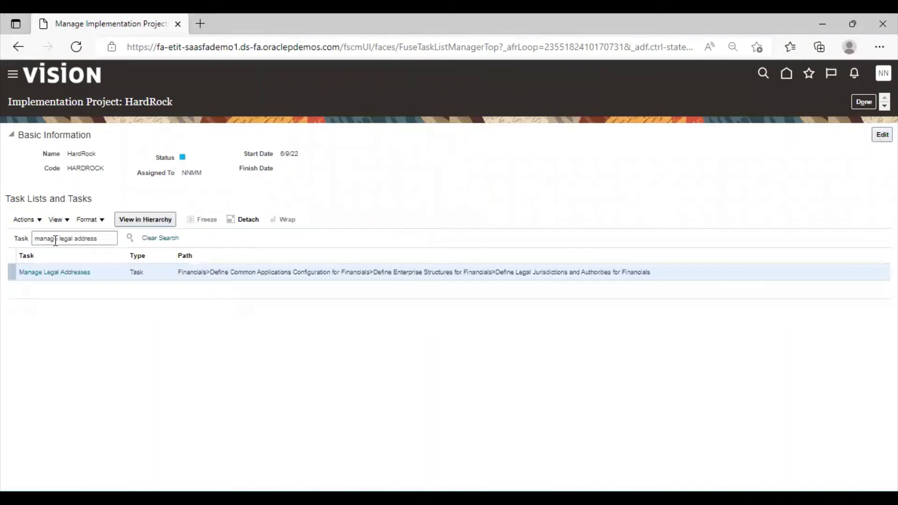
click(33, 272)
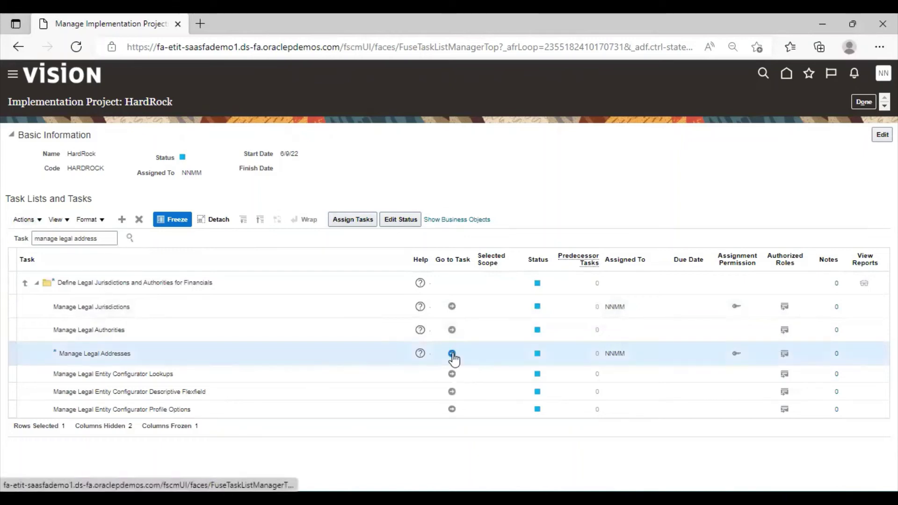
Step: Add a location with postal code 60604 (Chicago, Cook, IL) and address line Main Line Road 1
click(452, 353)
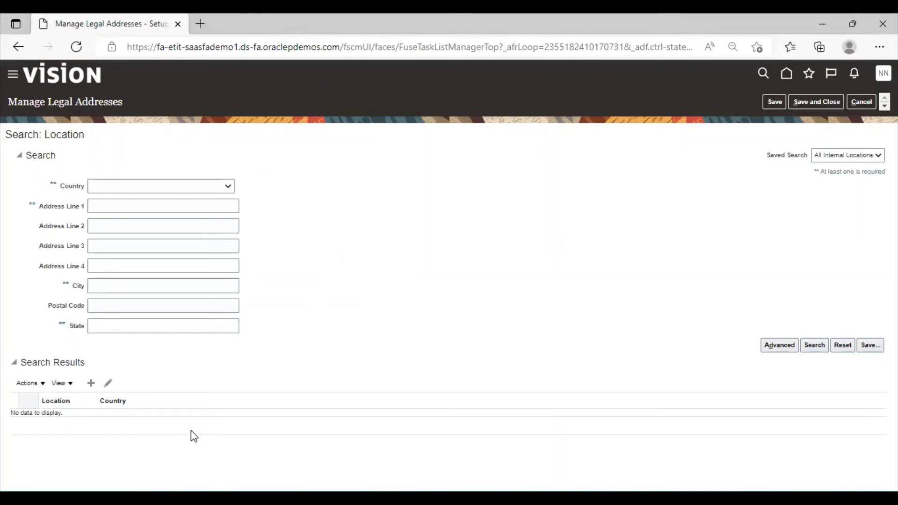
click(92, 384)
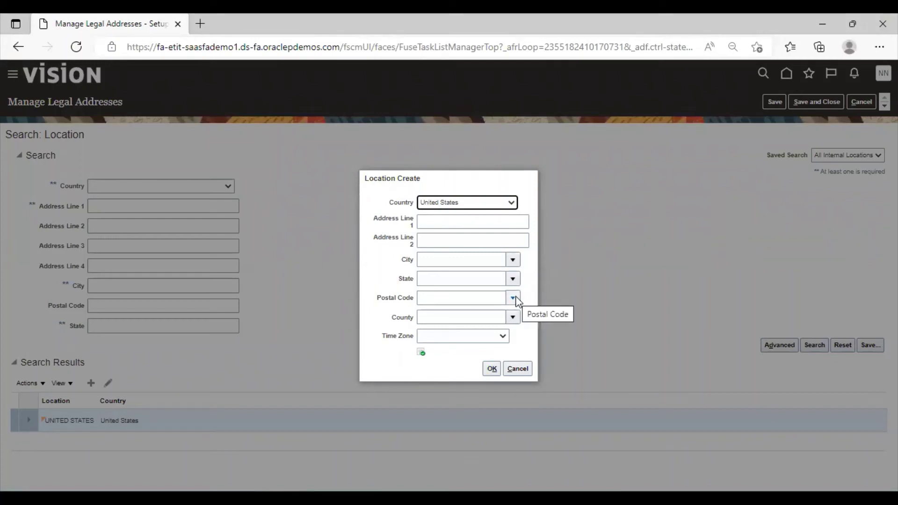
click(464, 298)
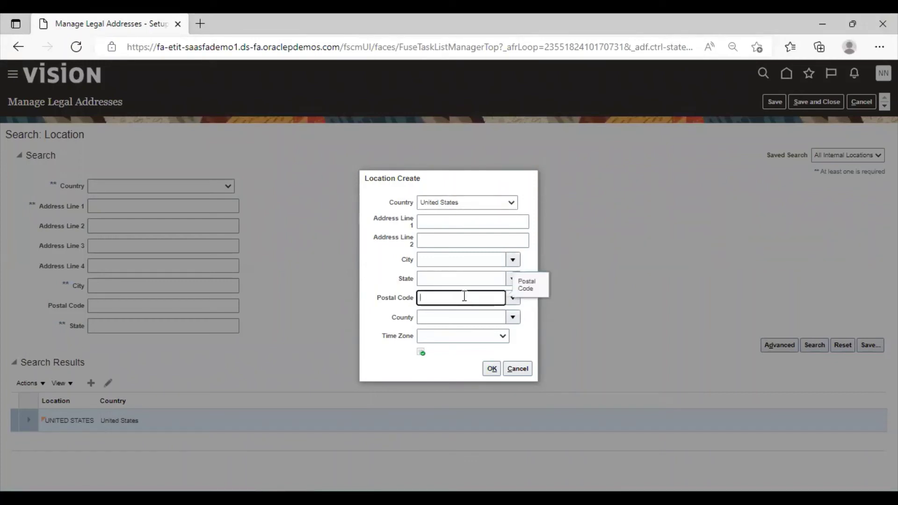
text(60604)
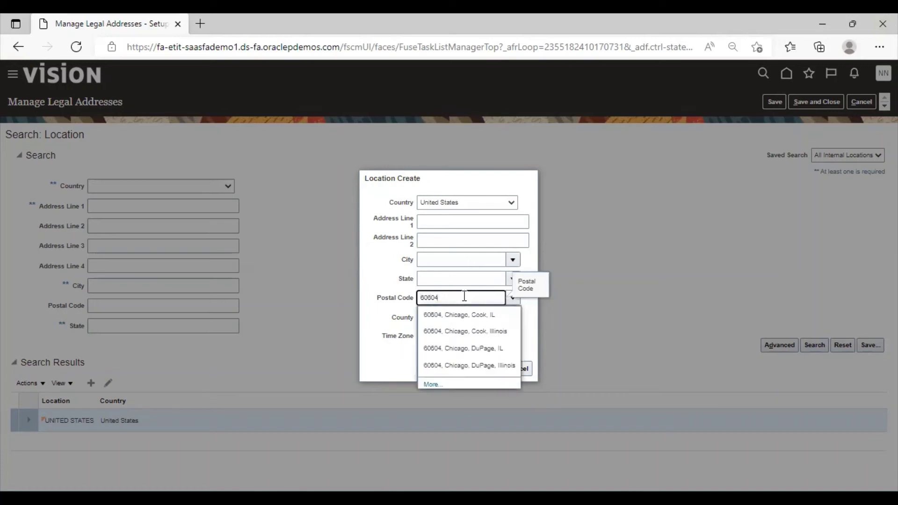
click(457, 316)
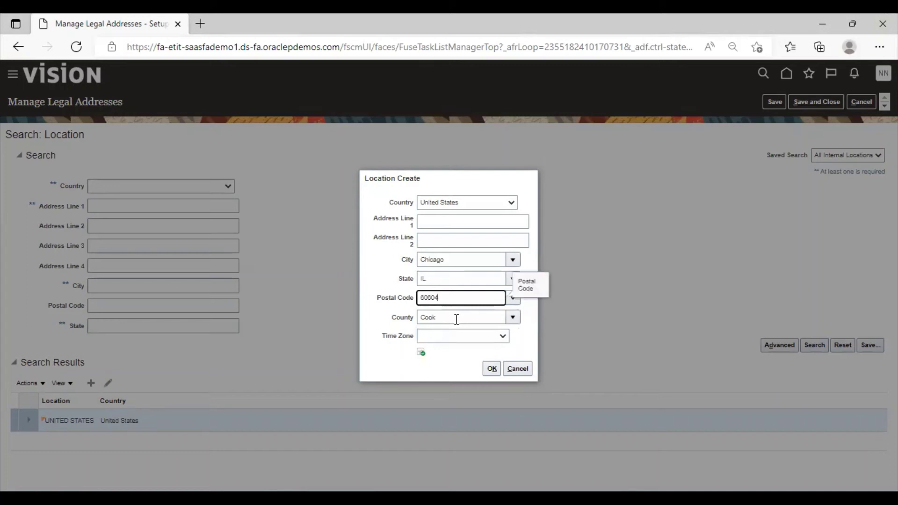
click(443, 221)
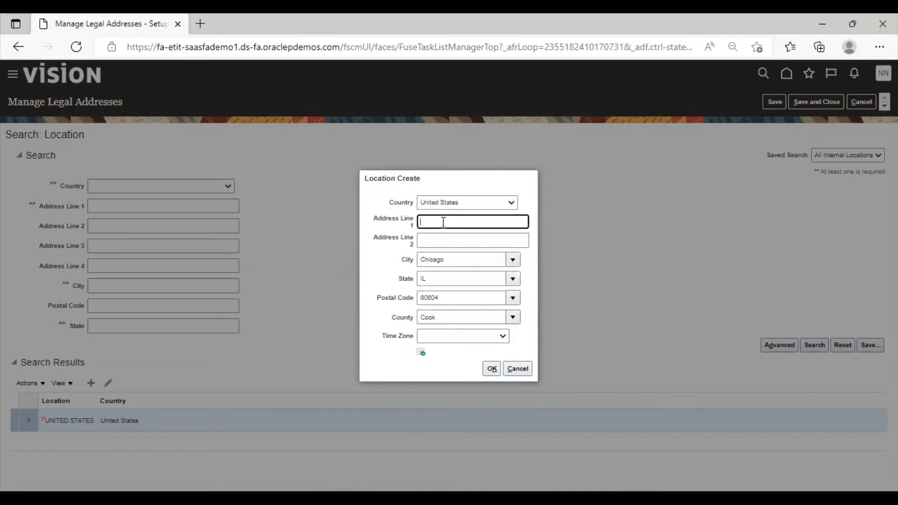
text(Main)
text( Li)
text(n)
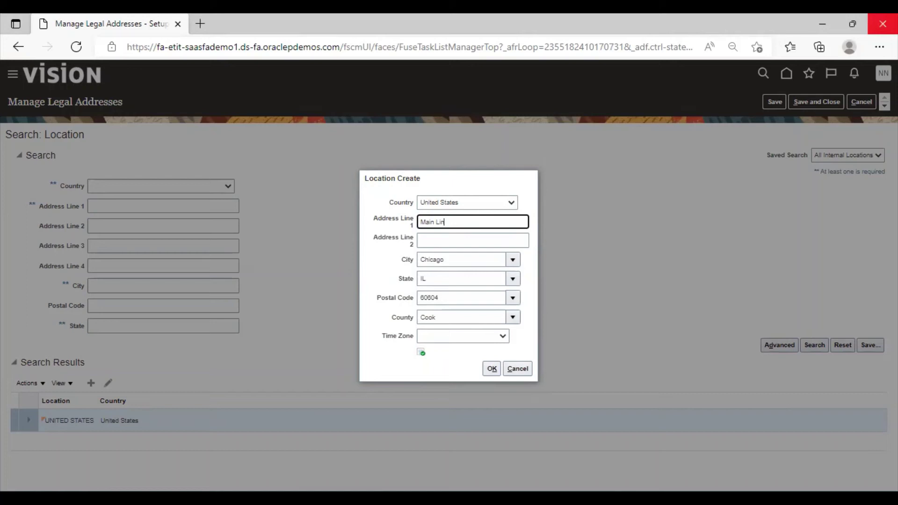
text(e Road)
text( 1)
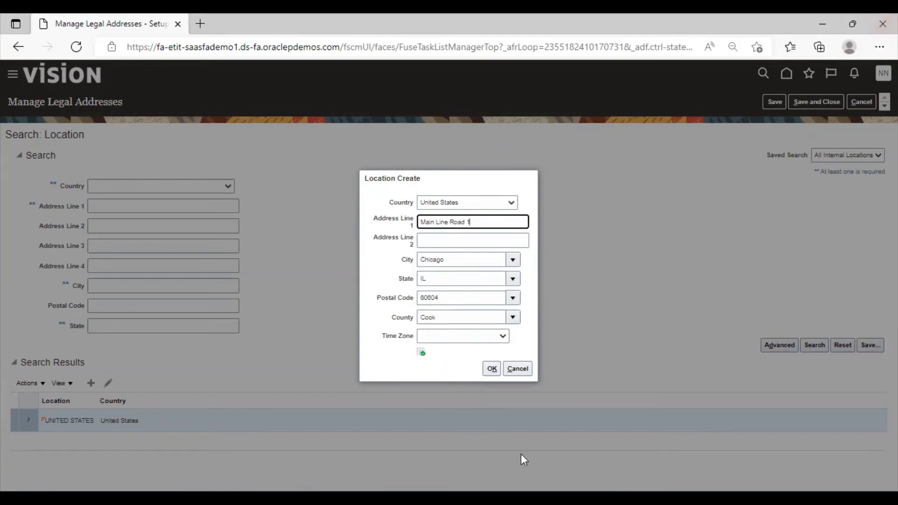
click(493, 369)
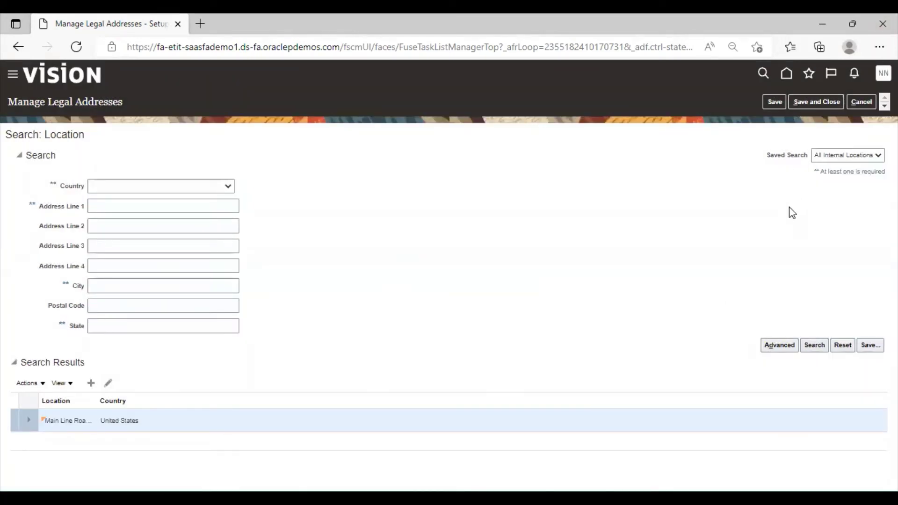
Step: Save the legal address and search the project tasks for 'manage legal entity'
click(814, 102)
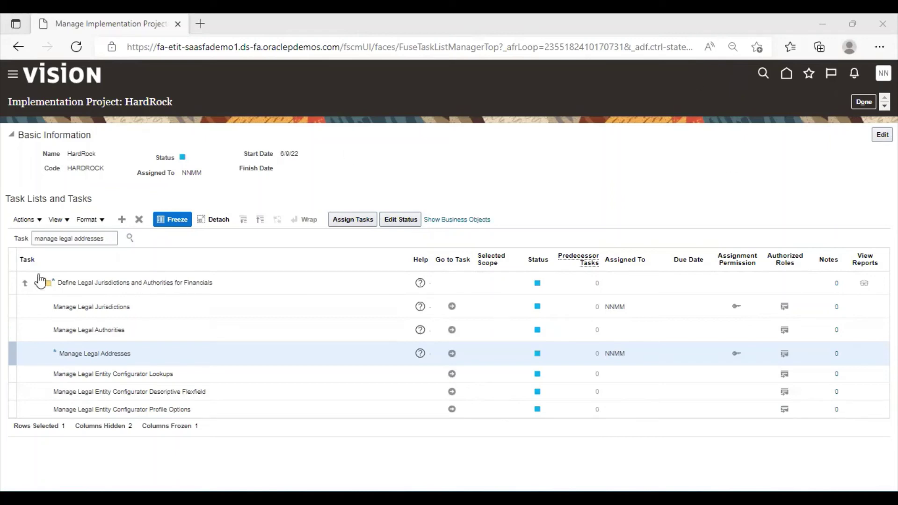
click(106, 240)
key(BackSpace)
key(BackSpace)
key(BackSpace)
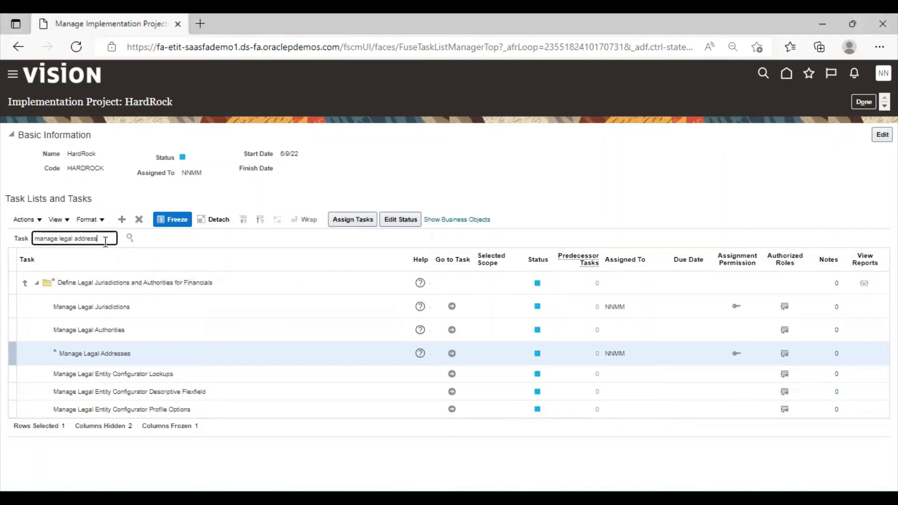
key(BackSpace)
text(entity)
key(Return)
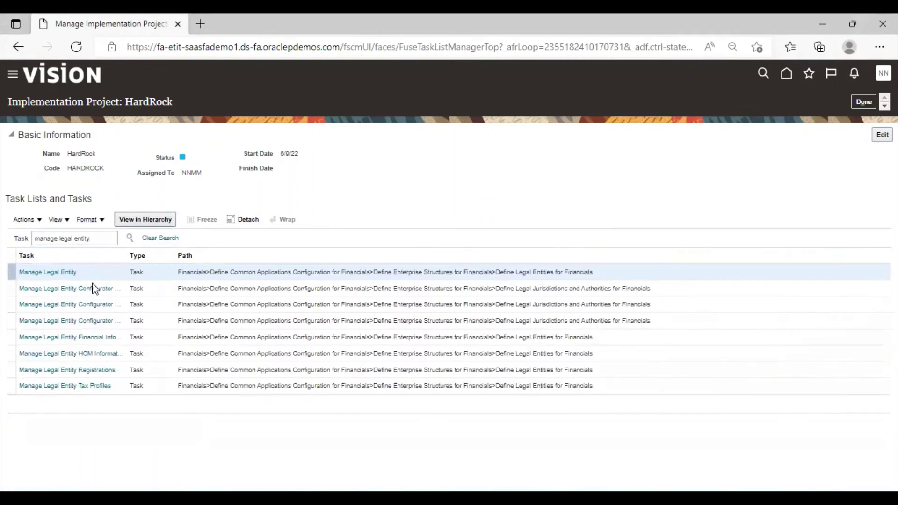
click(36, 274)
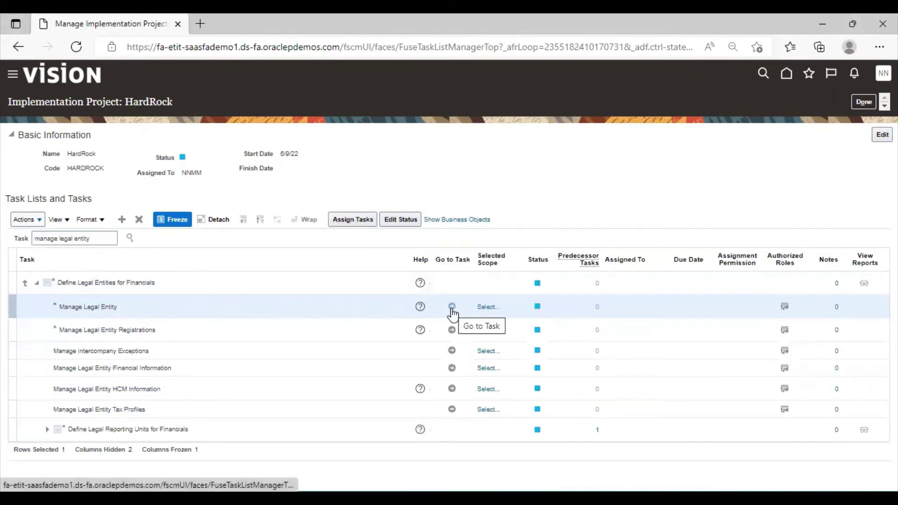
Step: Launch Manage Legal Entity and choose Create New as the legal entity scope
click(451, 307)
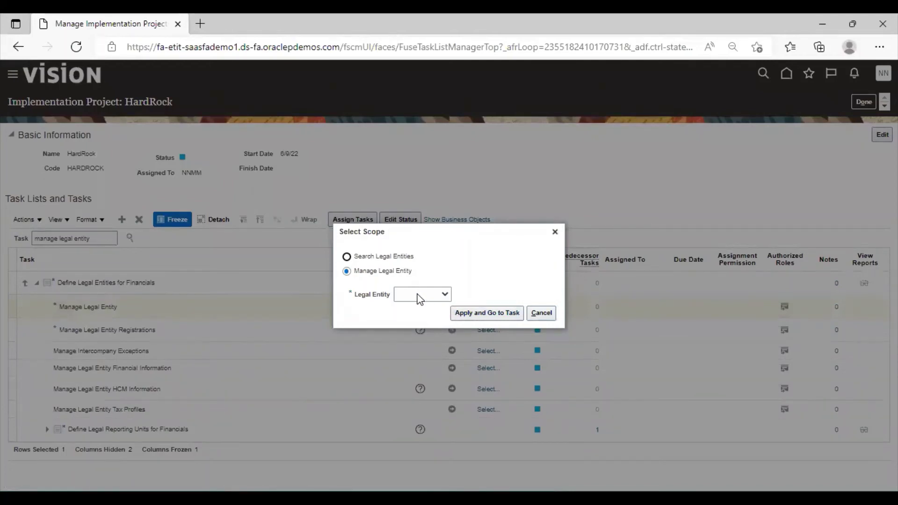
click(418, 295)
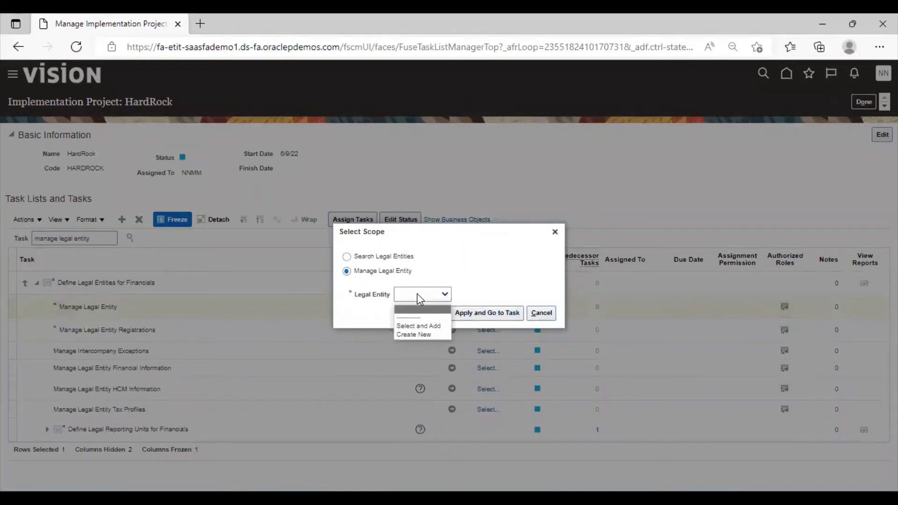
click(414, 335)
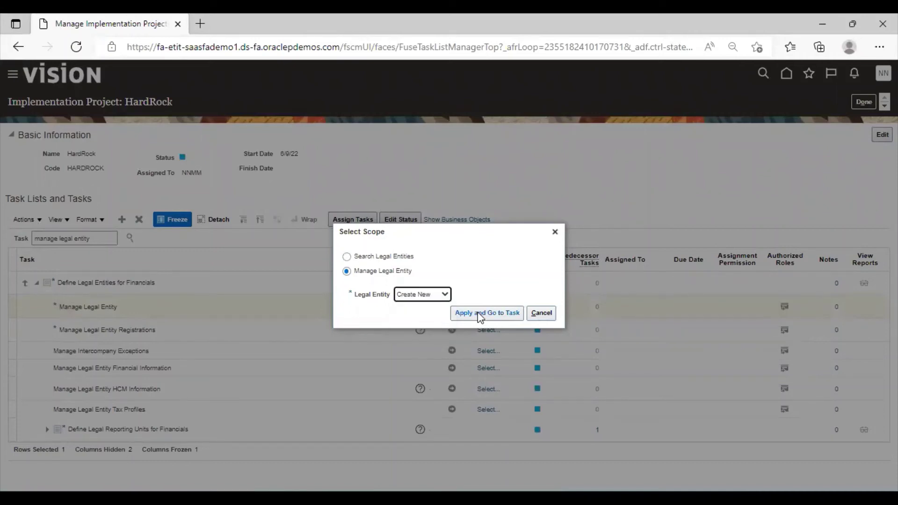
Step: Start a new legal entity and name it Hardrock USA Legal Entity
click(478, 313)
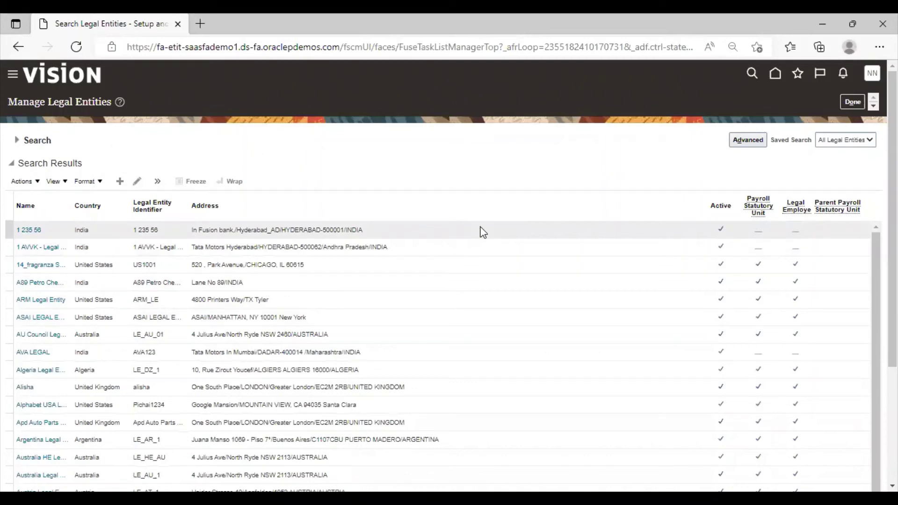
click(120, 182)
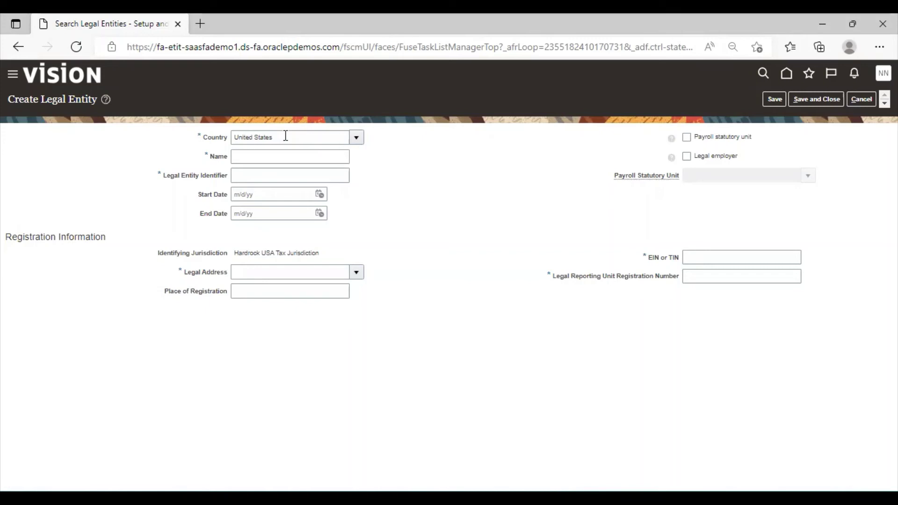
click(259, 158)
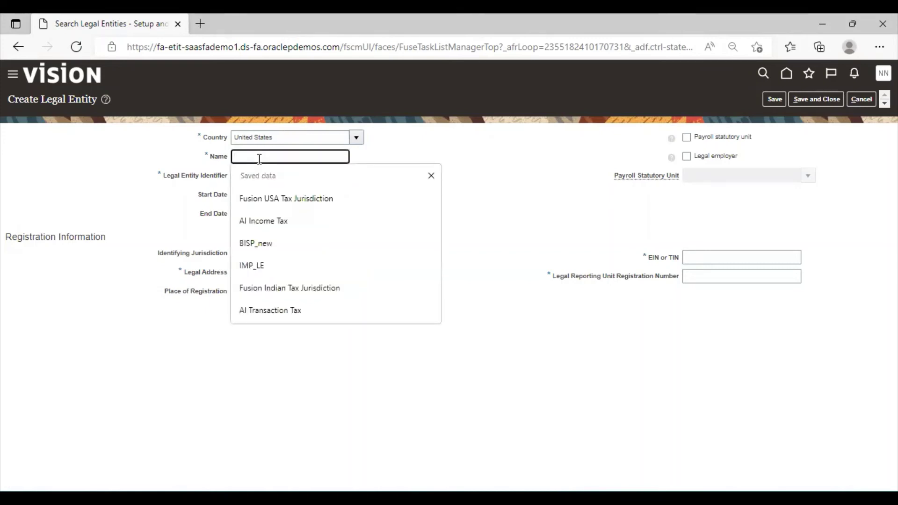
text(Hard)
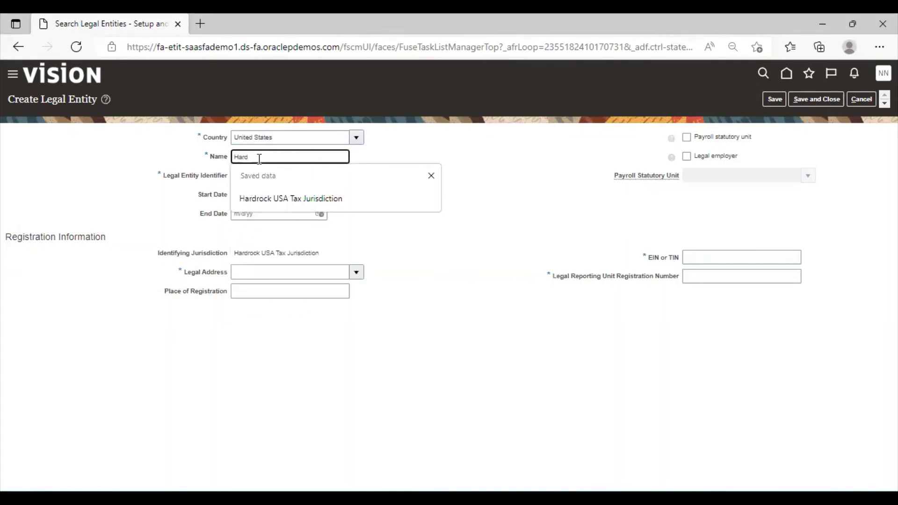
text(ck)
text( USA)
text( Legal)
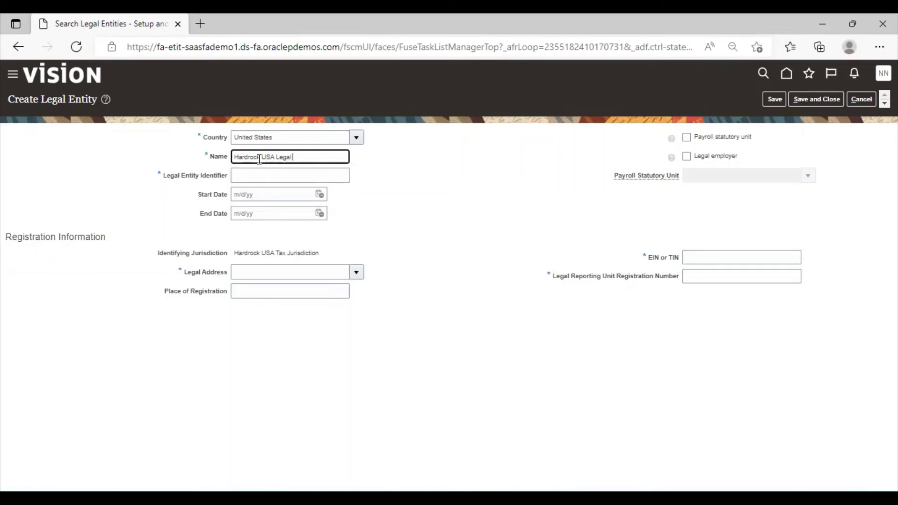
text( entity)
key(BackSpace)
key(BackSpace)
key(BackSpace)
key(BackSpace)
key(BackSpace)
key(BackSpace)
text(Enti)
text(ty)
Step: Give the legal entity identifier US_001 and start date 1/10/22
click(245, 176)
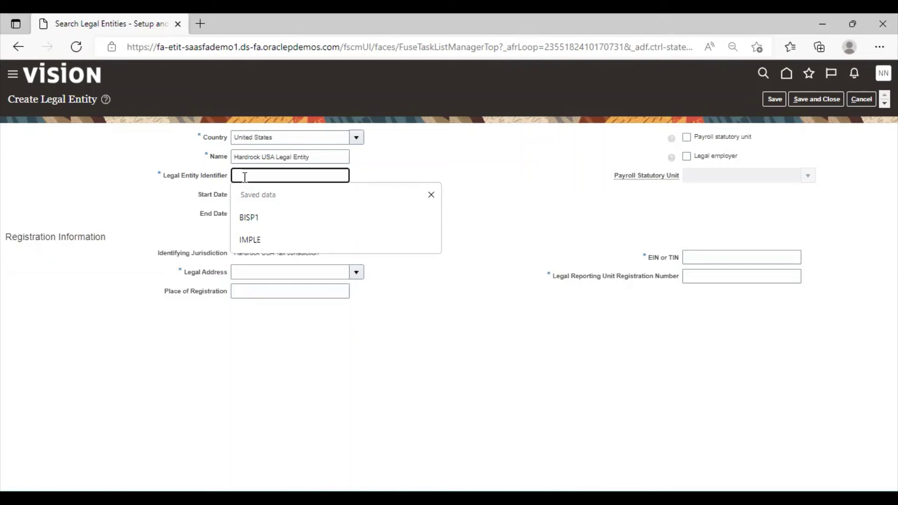
text(US)
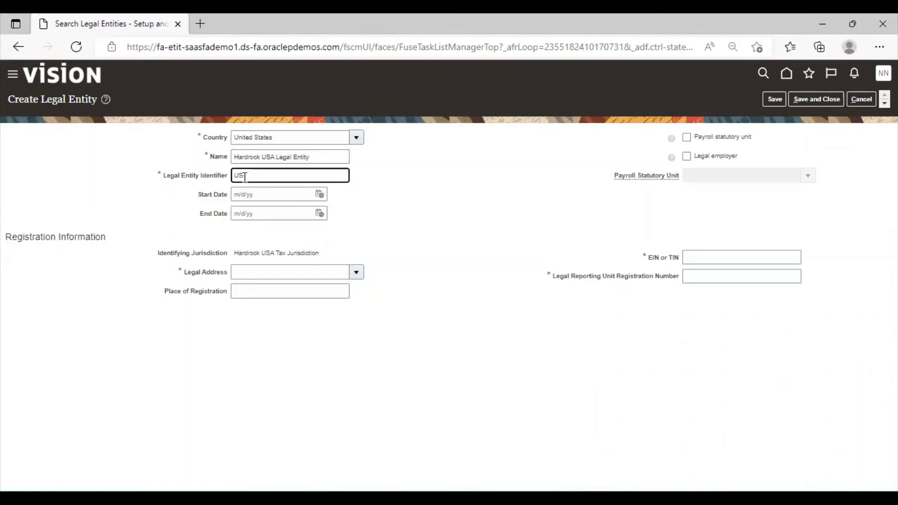
text(_001)
click(263, 194)
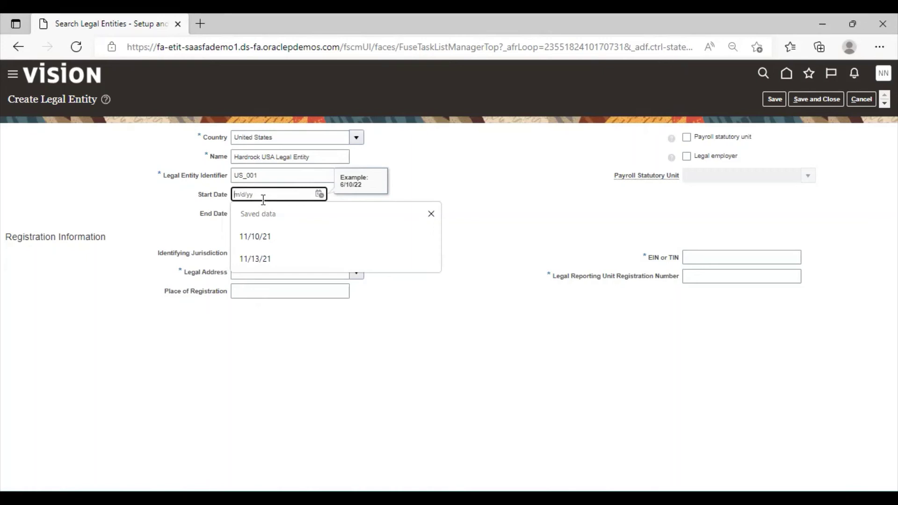
text(01/10)
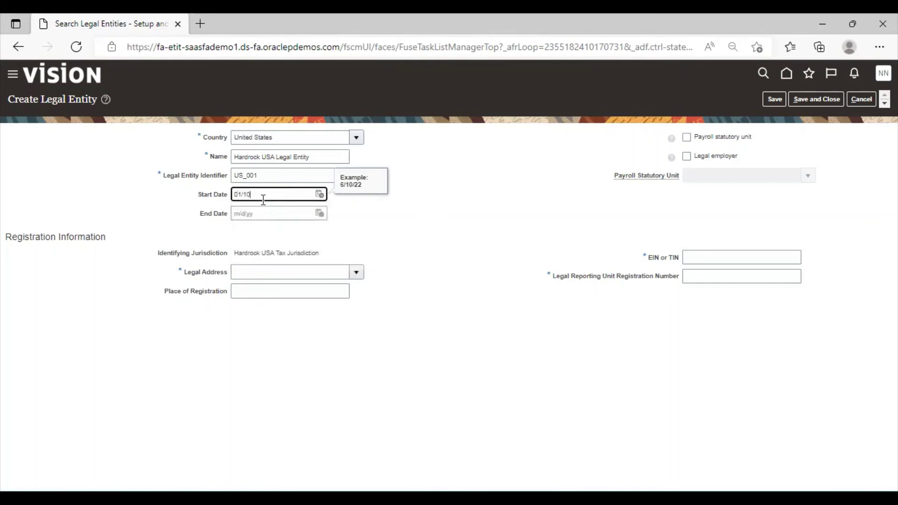
text(/22)
click(260, 214)
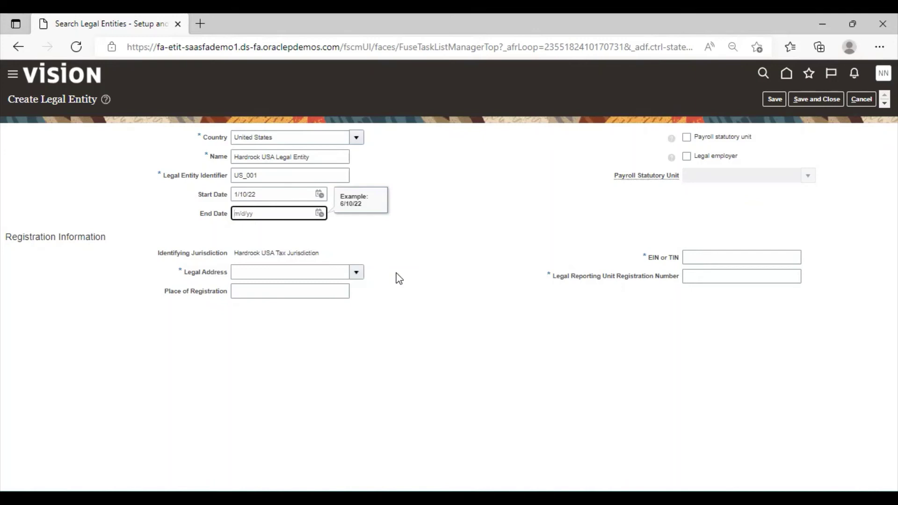
Step: Search legal addresses for 'main line' and choose Main Line Road 1, Chicago, IL 60604
click(356, 273)
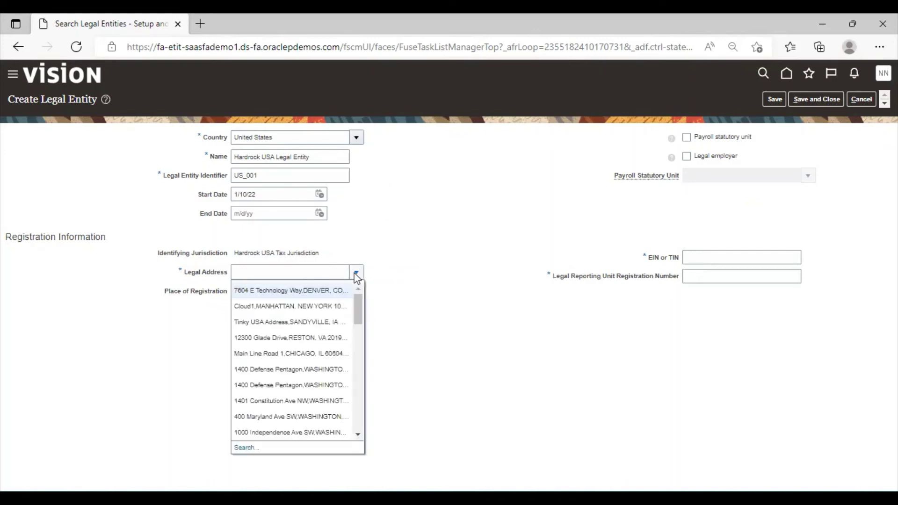
click(245, 450)
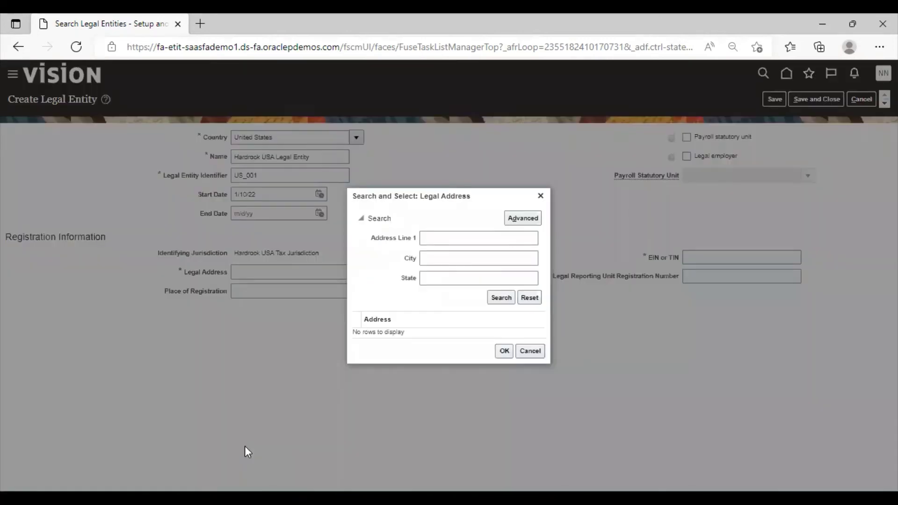
click(434, 238)
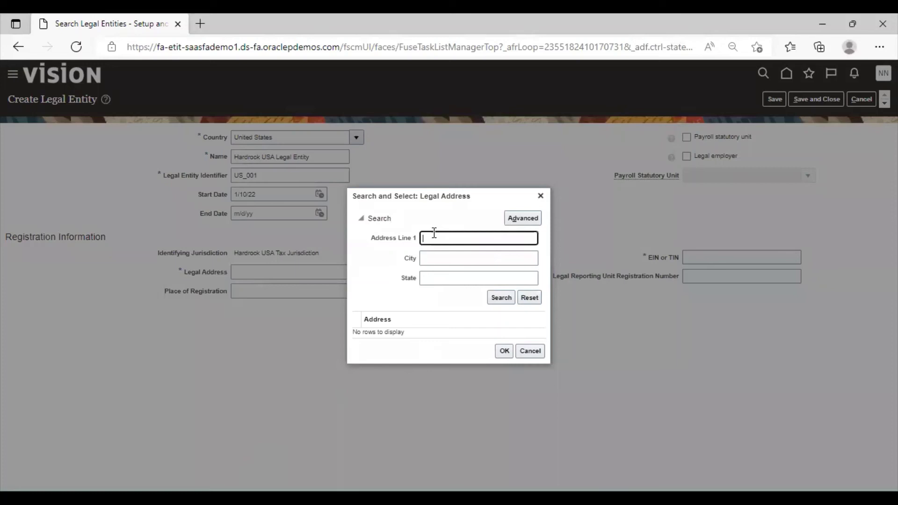
text(main)
text(line)
click(501, 298)
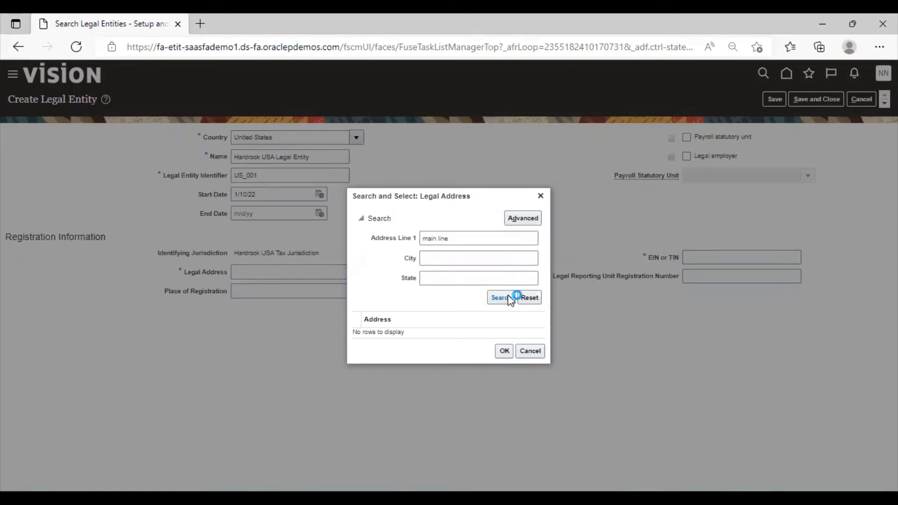
click(358, 336)
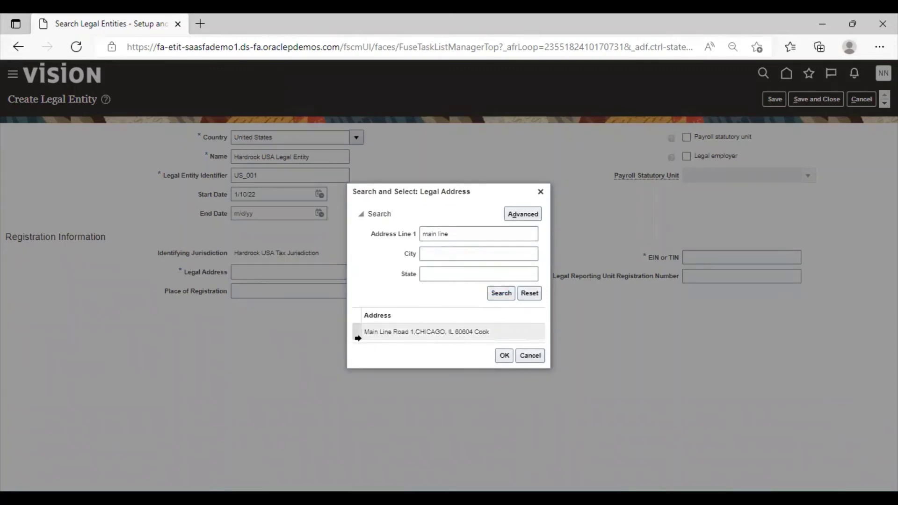
click(505, 358)
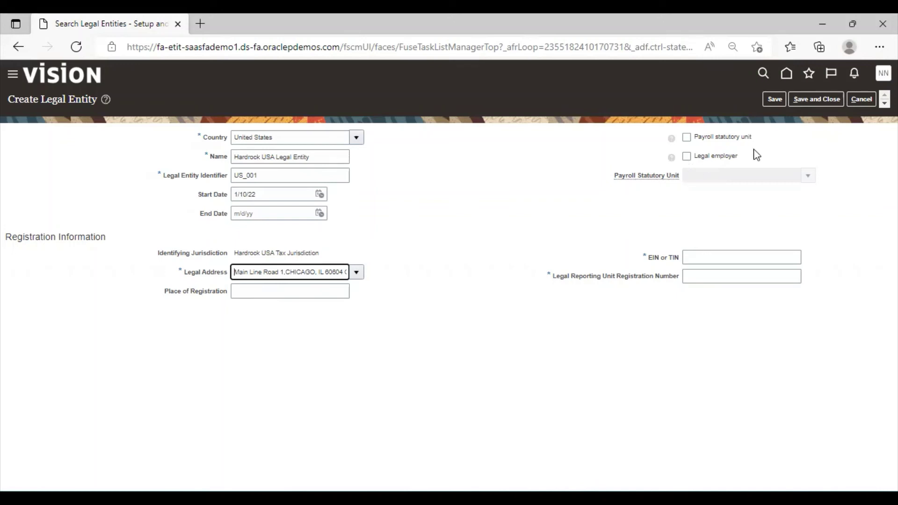
click(697, 257)
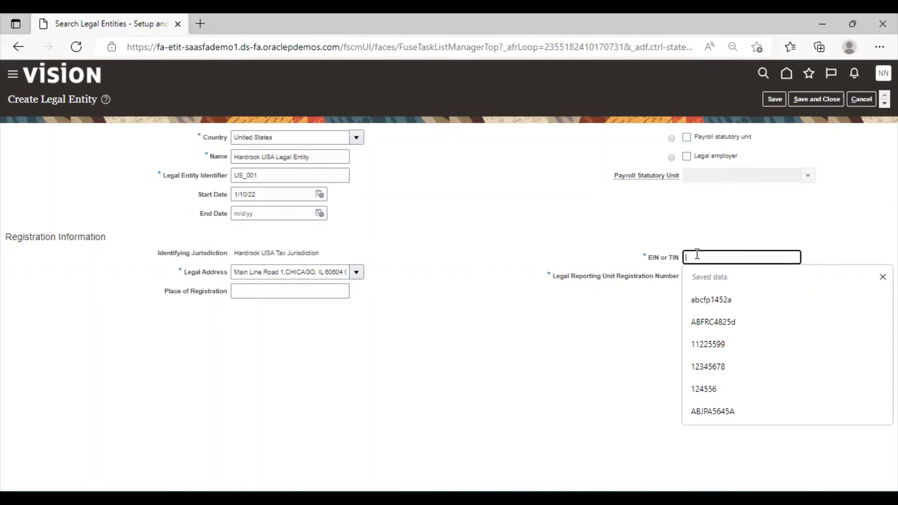
text(1)
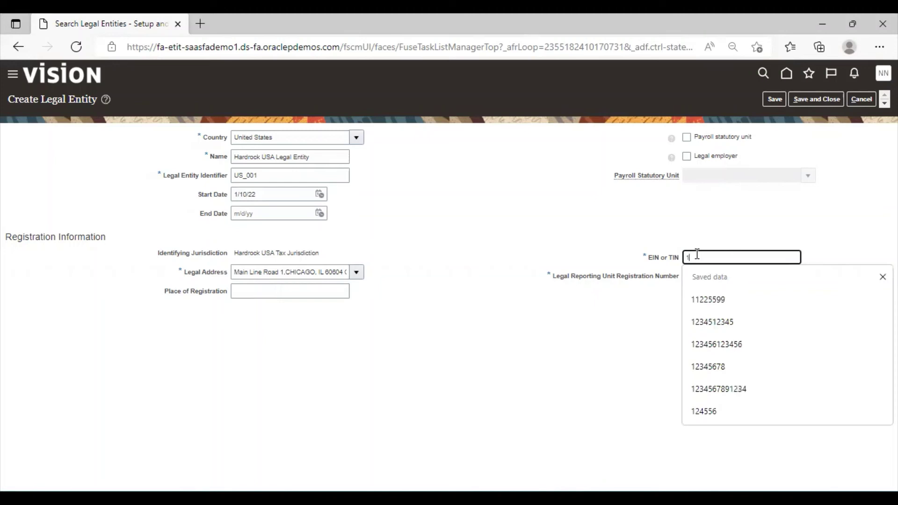
text(234512345)
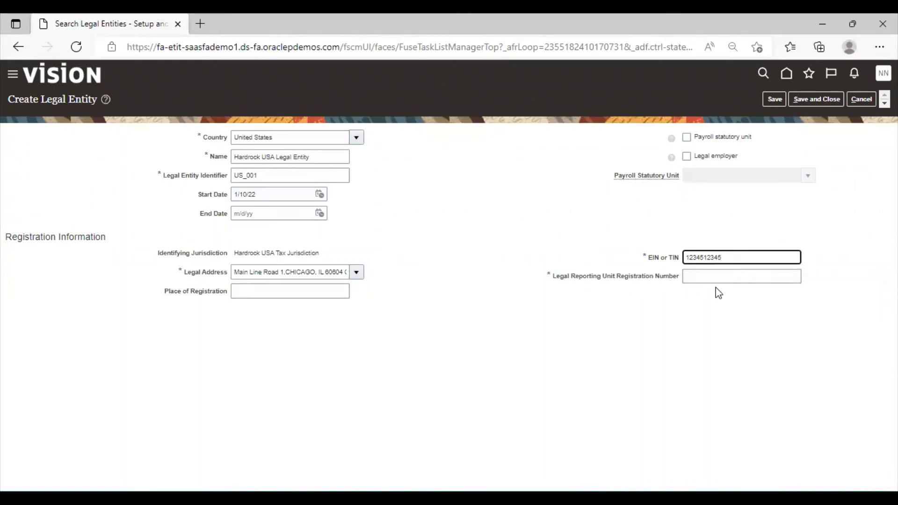
click(700, 276)
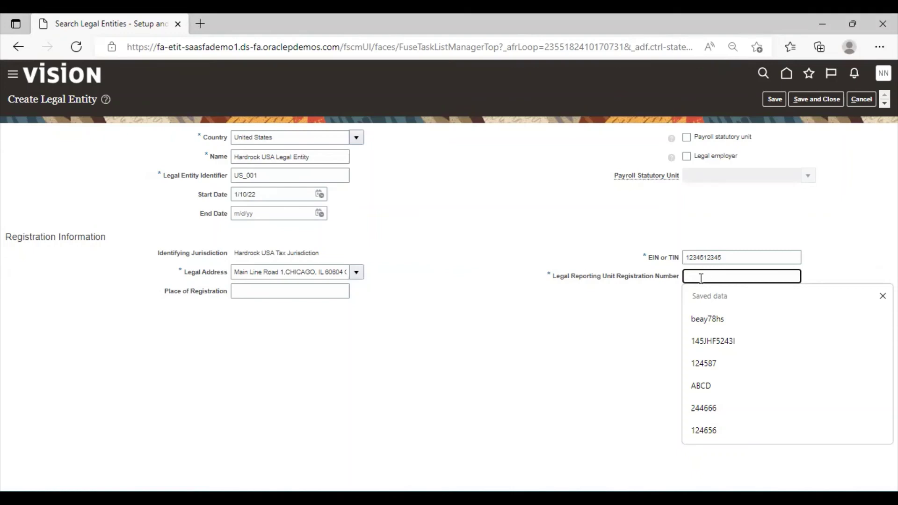
text(1)
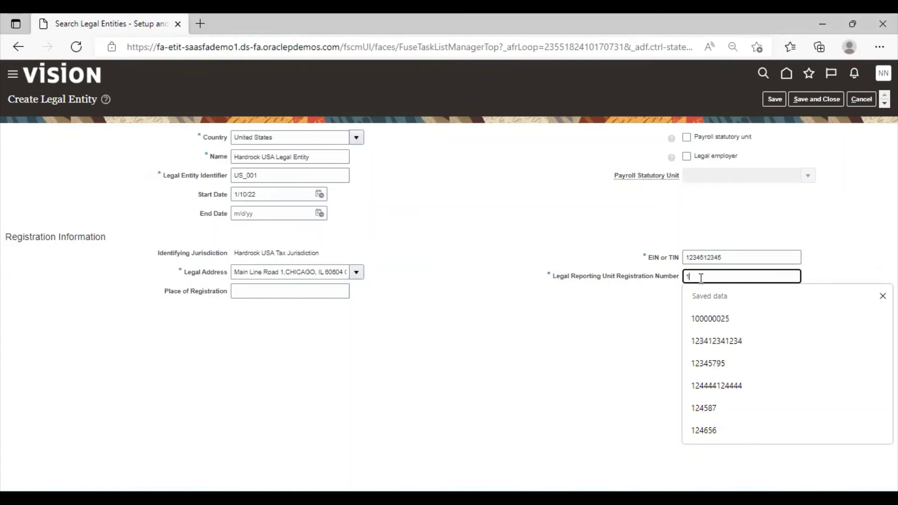
text(23412341234)
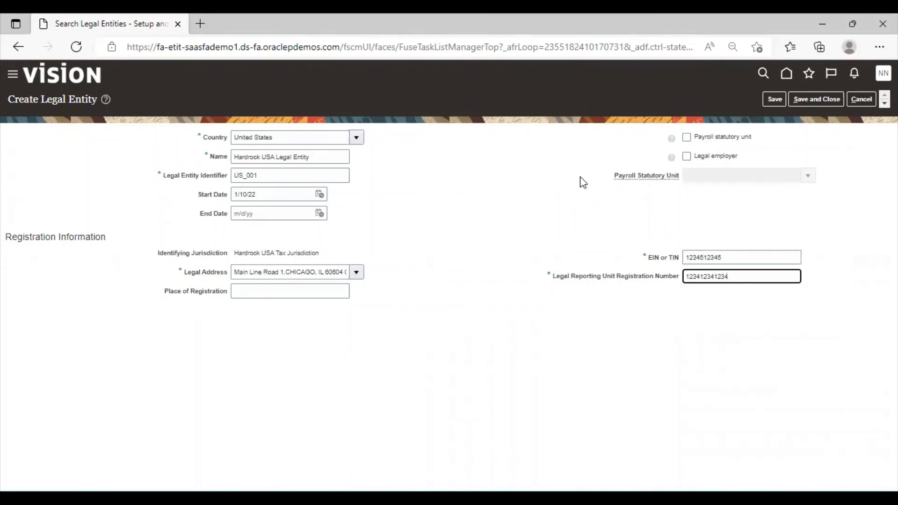
Step: Save the legal entity, then reopen Manage Legal Entity with the Select and Add scope
click(827, 99)
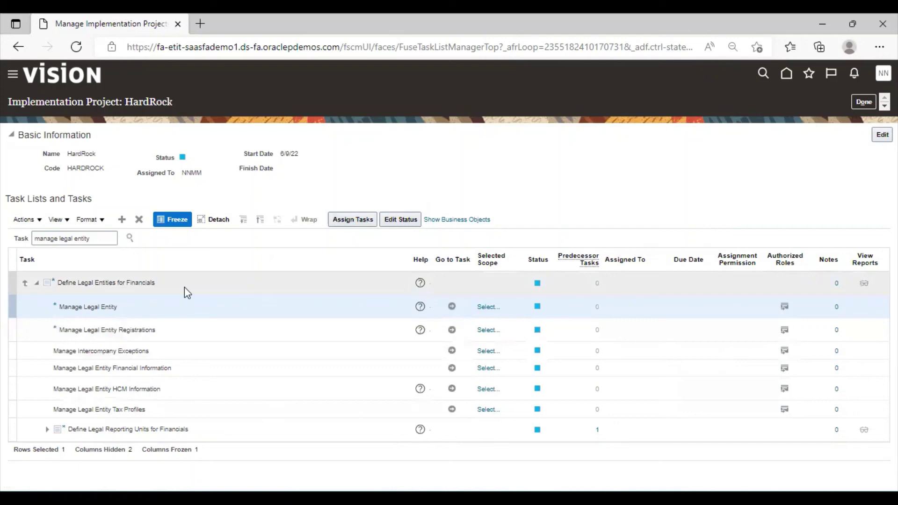
click(452, 308)
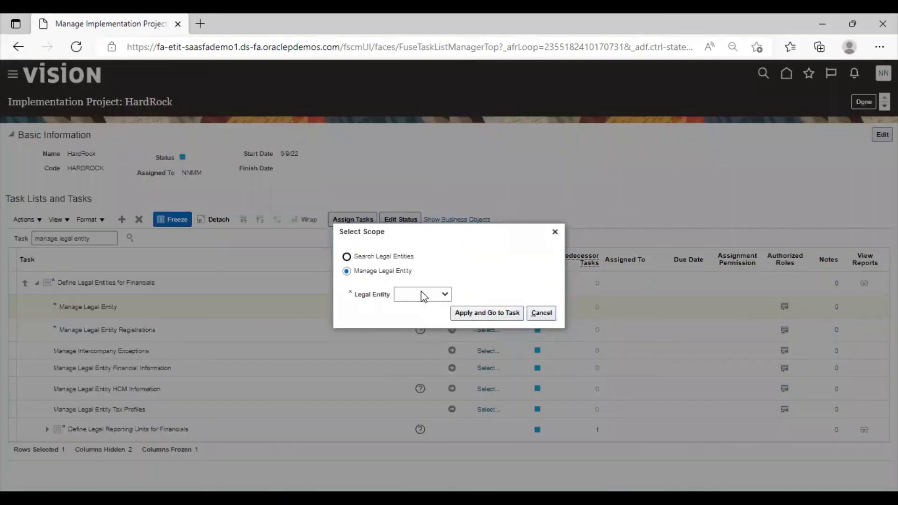
click(422, 293)
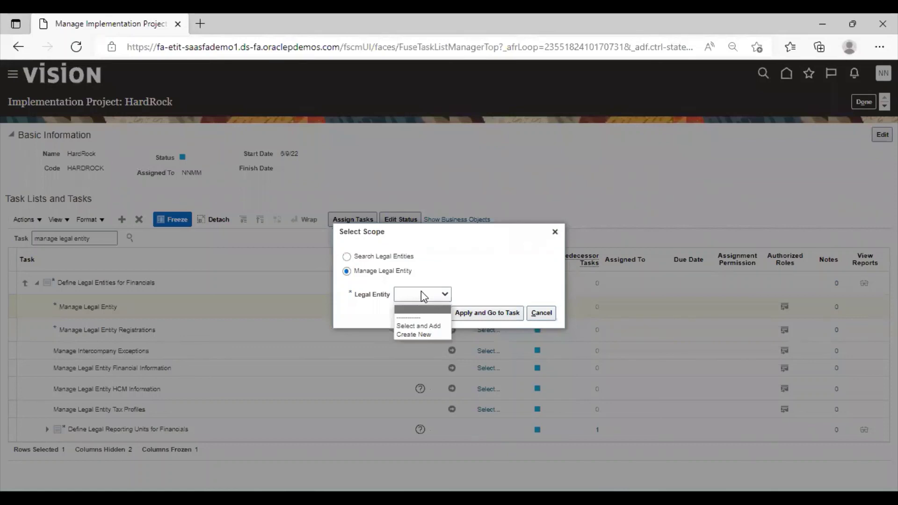
click(422, 327)
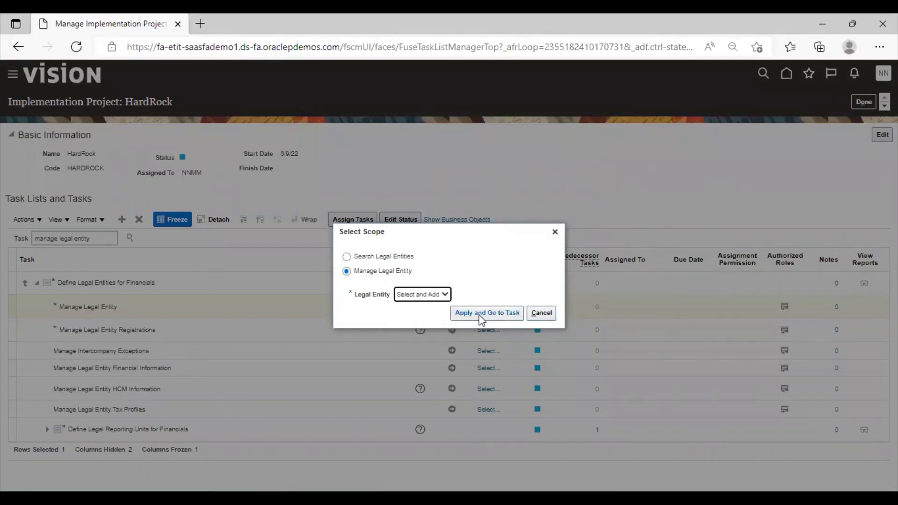
click(482, 316)
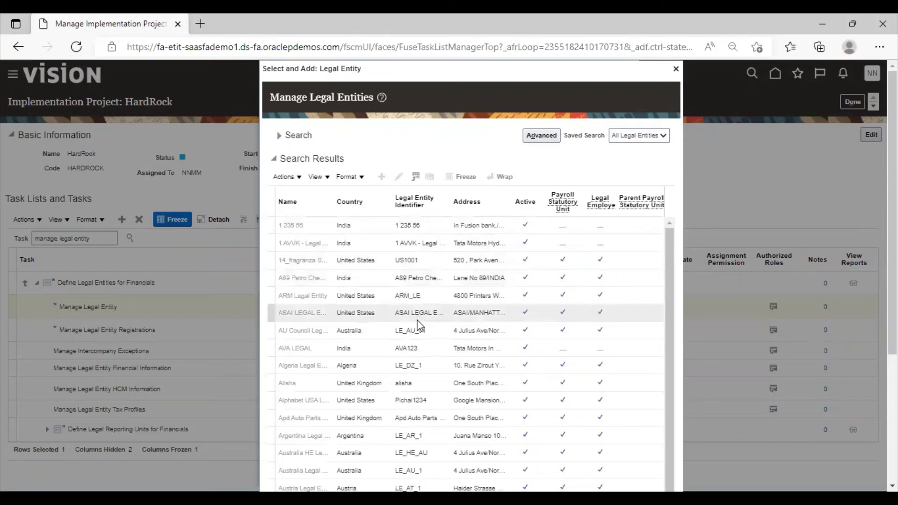
scroll(392, 329, down, 1)
scroll(391, 329, down, 3)
scroll(393, 309, down, 2)
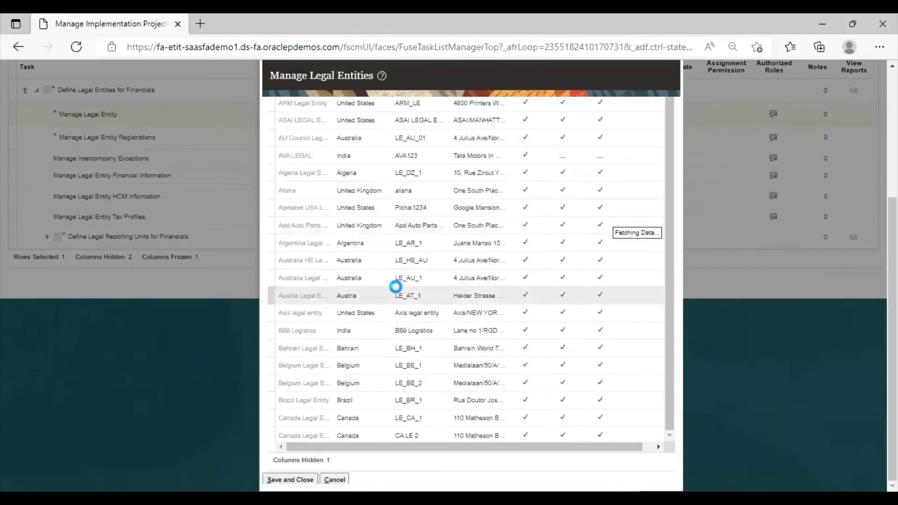
scroll(398, 293, up, 5)
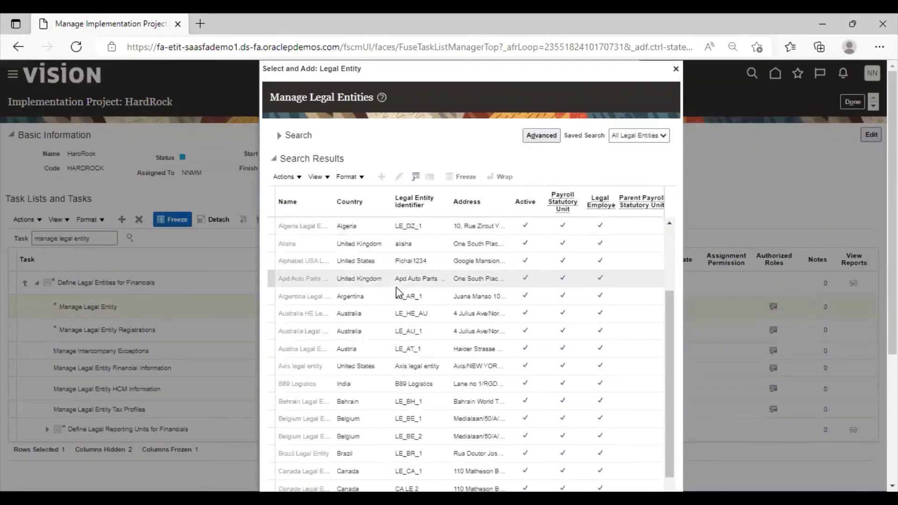
scroll(394, 280, down, 4)
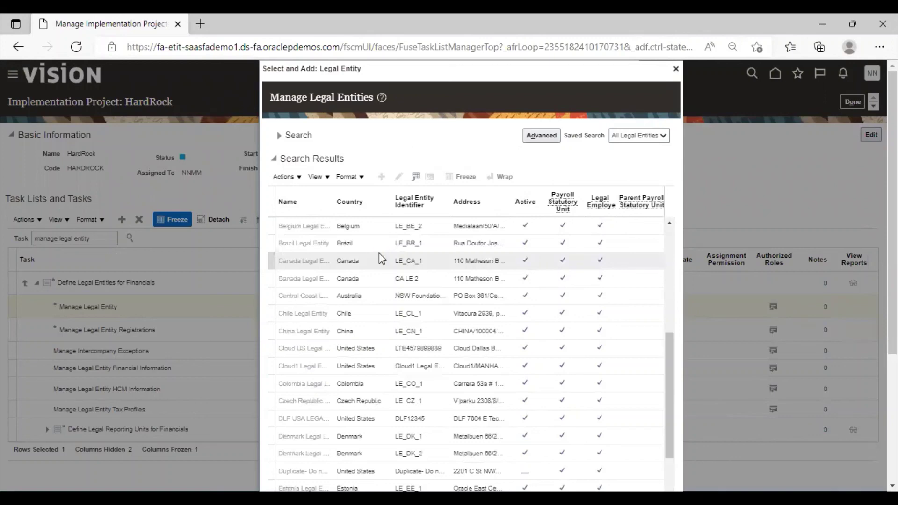
scroll(379, 259, down, 4)
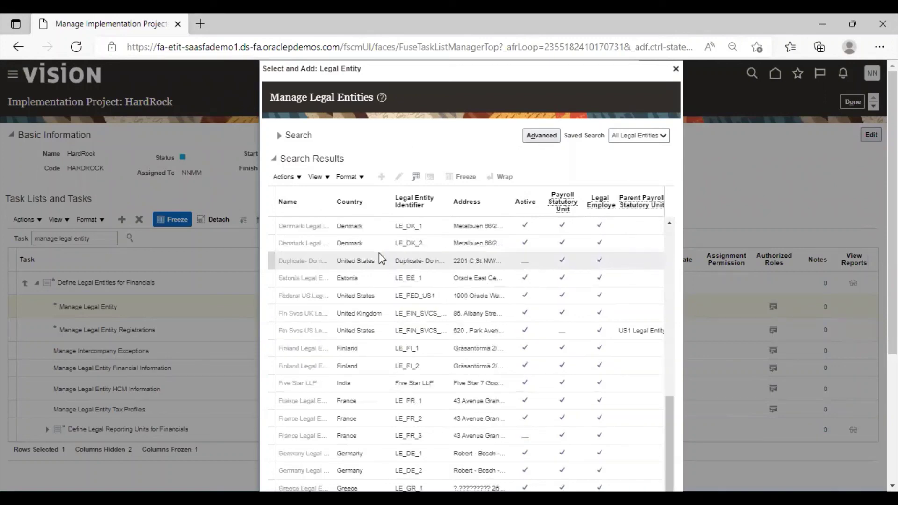
scroll(379, 258, down, 3)
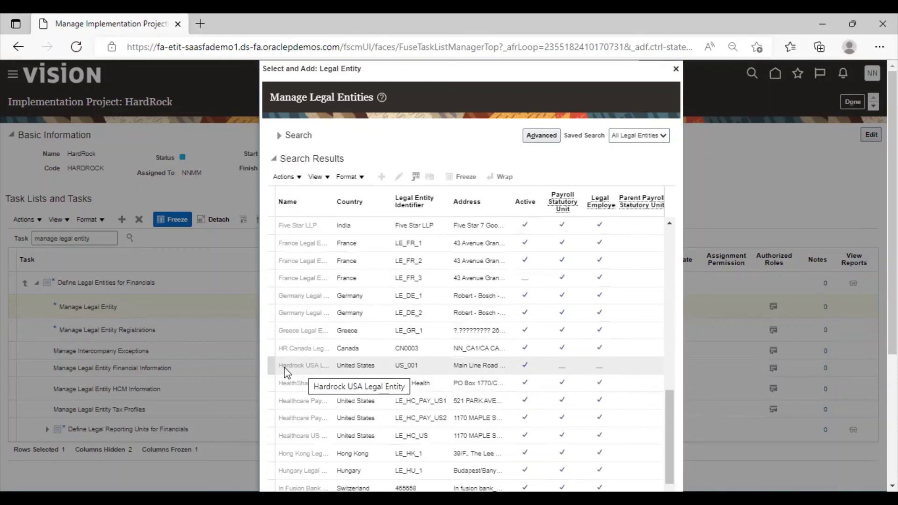
Step: Locate and select the Hardrock USA Legal Entity row, then the Malaysia entity row
click(272, 366)
scroll(275, 366, down, 3)
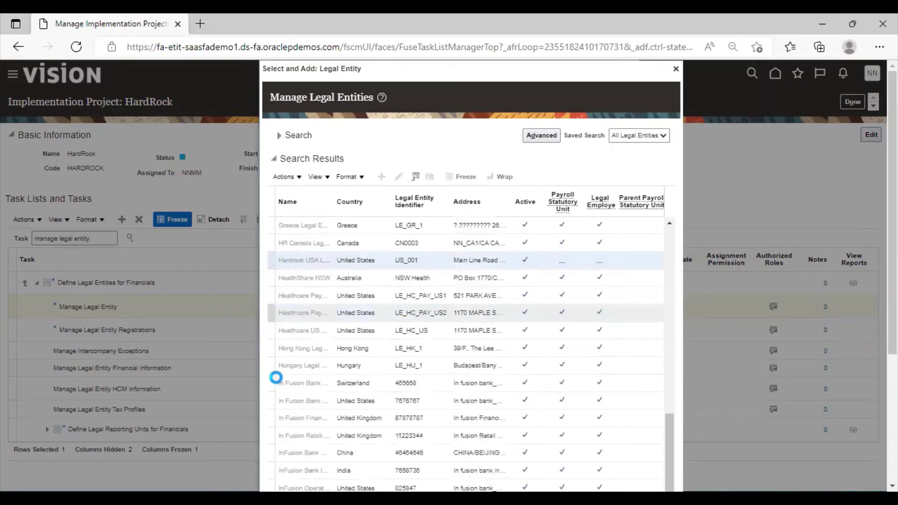
scroll(274, 367, down, 3)
scroll(274, 366, down, 3)
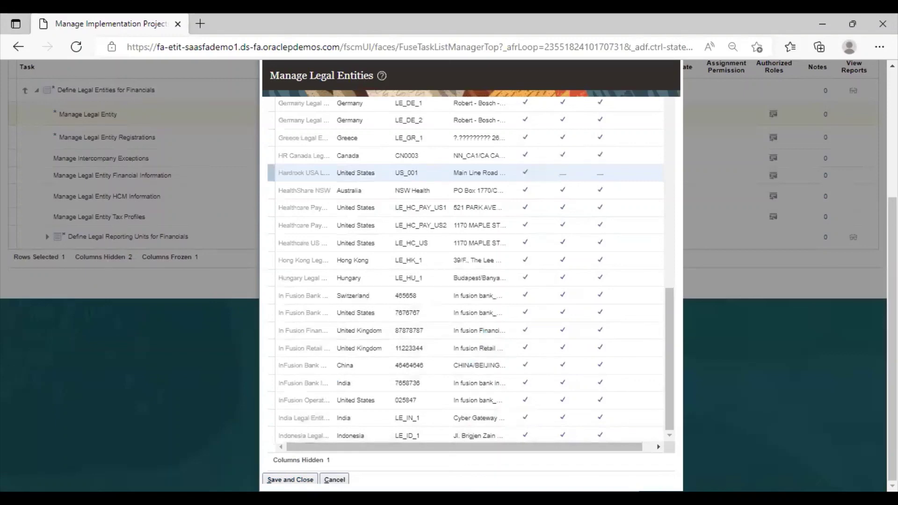
scroll(309, 425, up, 5)
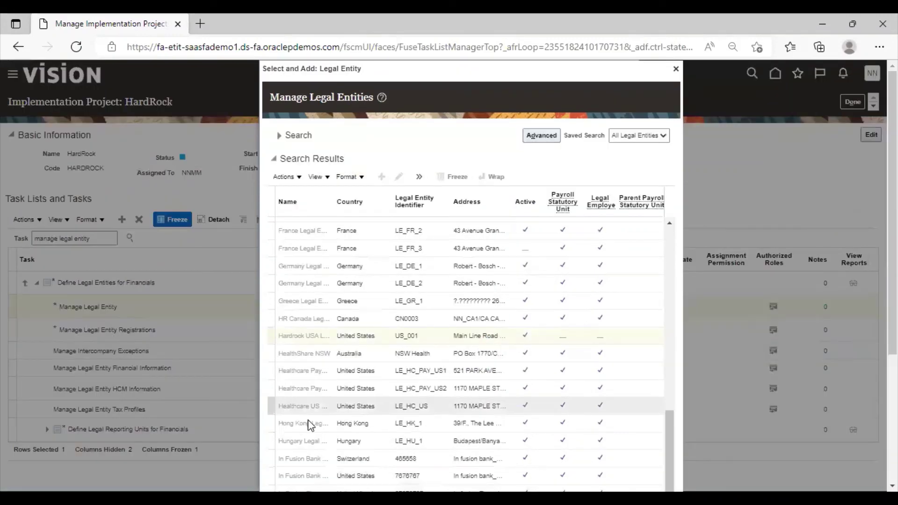
scroll(309, 426, down, 3)
scroll(393, 320, down, 3)
scroll(492, 309, up, 2)
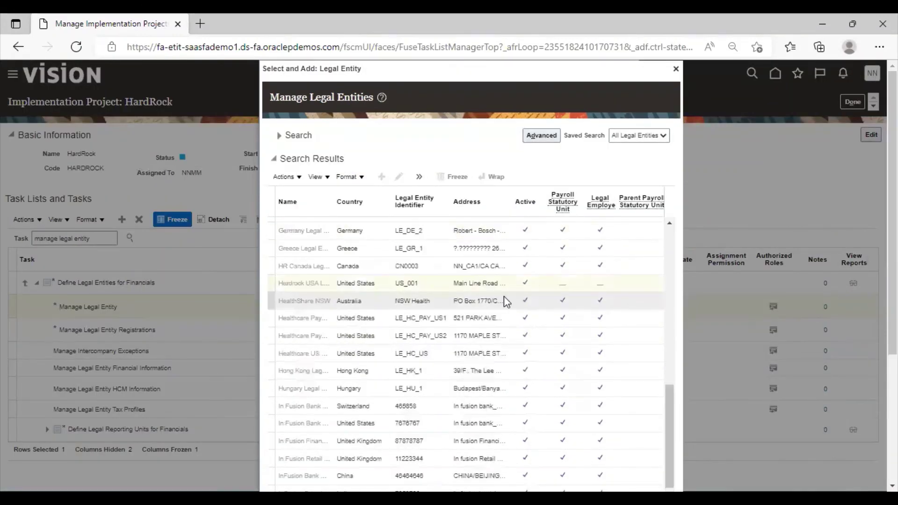
scroll(505, 302, down, 3)
scroll(491, 309, down, 3)
scroll(351, 330, down, 3)
scroll(274, 343, down, 4)
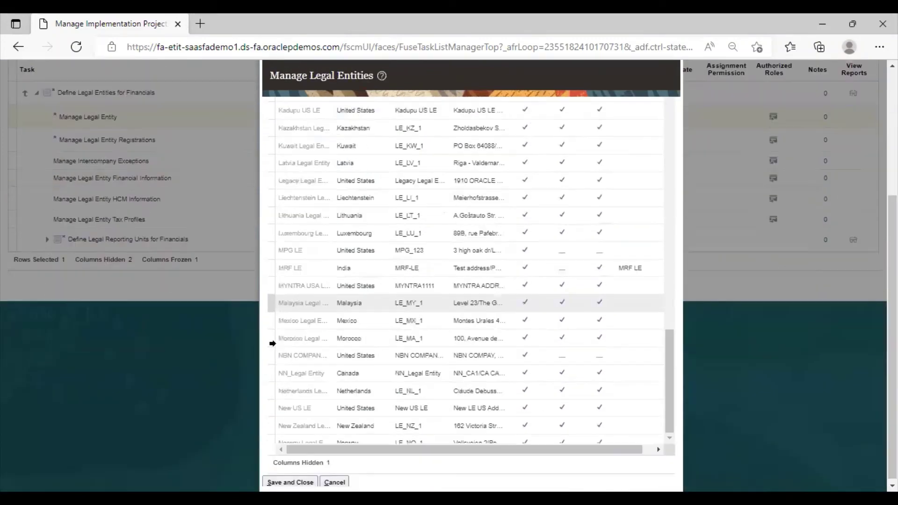
click(273, 343)
scroll(273, 343, up, 5)
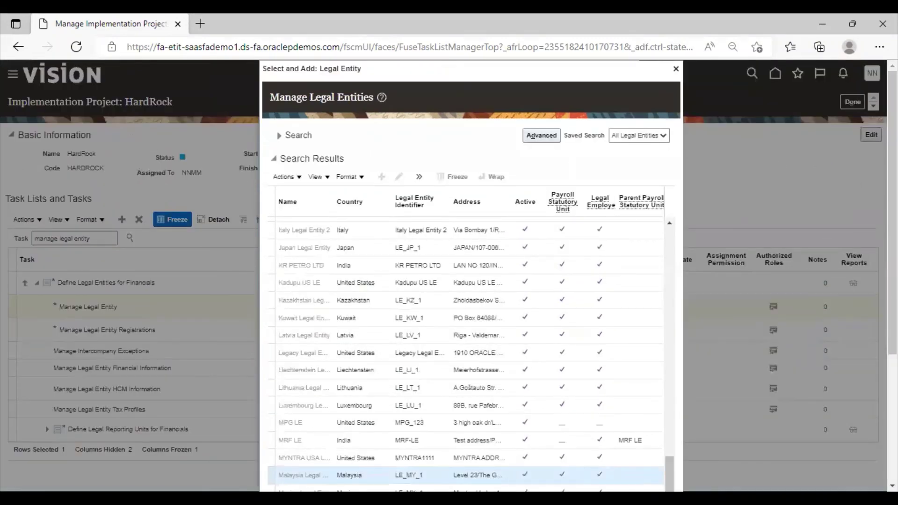
scroll(386, 344, down, 3)
scroll(386, 341, up, 3)
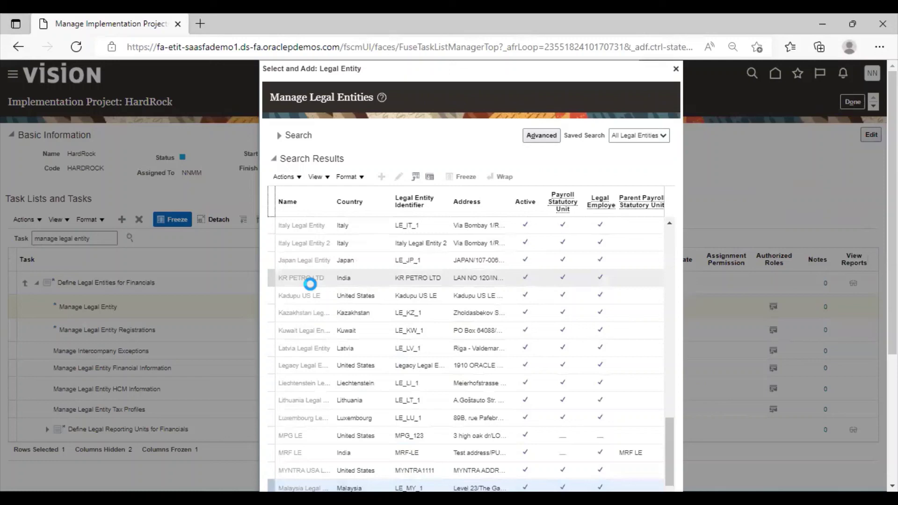
Step: Close the legal entities list and the Select Scope dialog without applying anything
click(676, 68)
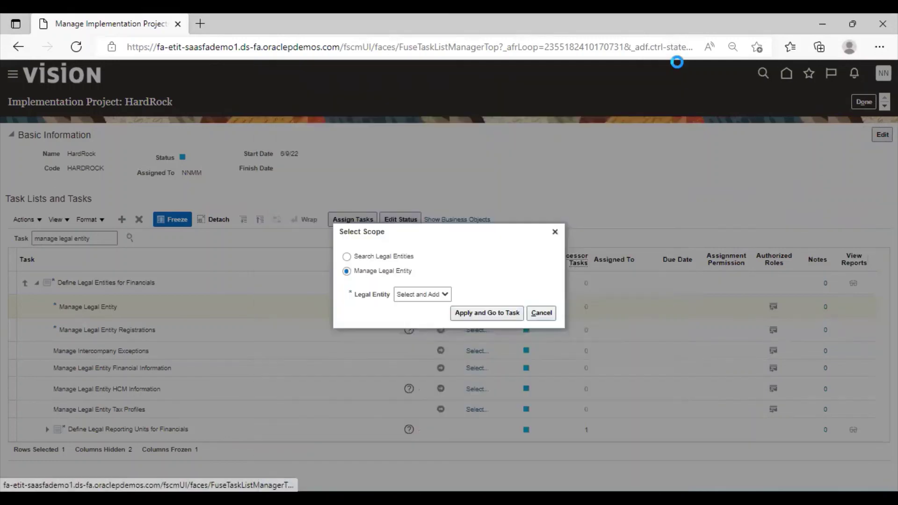
click(555, 232)
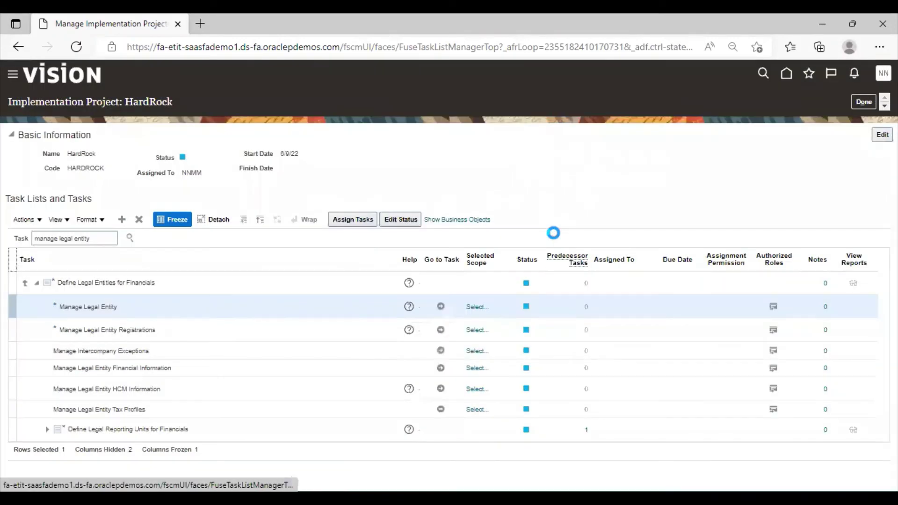